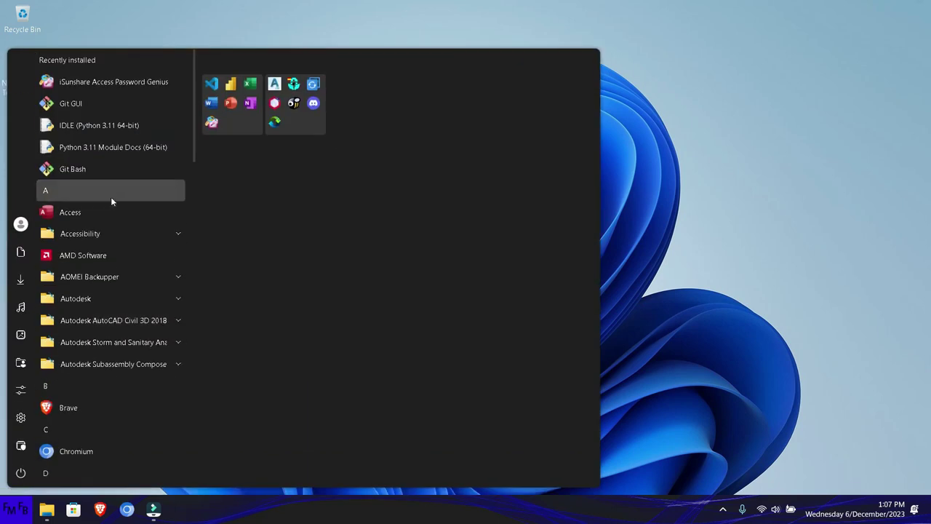
- Launch Microsoft Excel from the pinned apps group in the Start menu
click(227, 109)
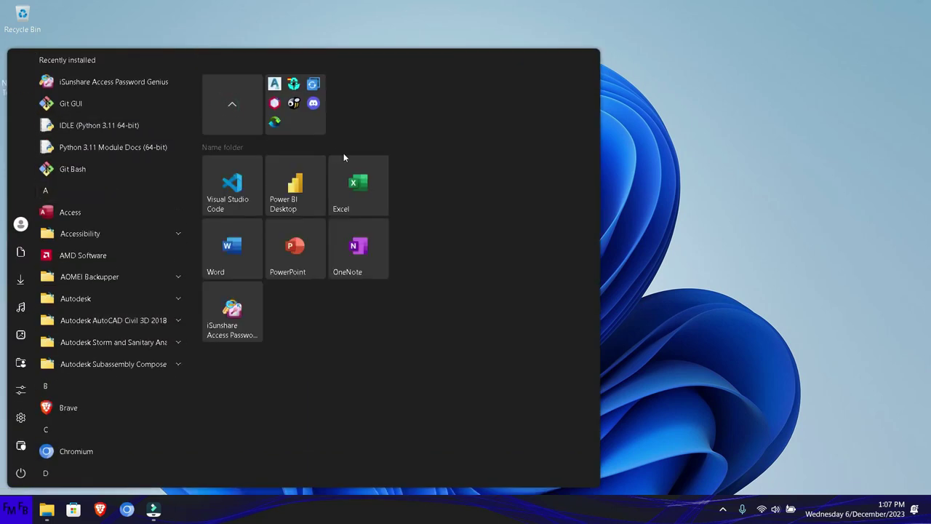
click(368, 179)
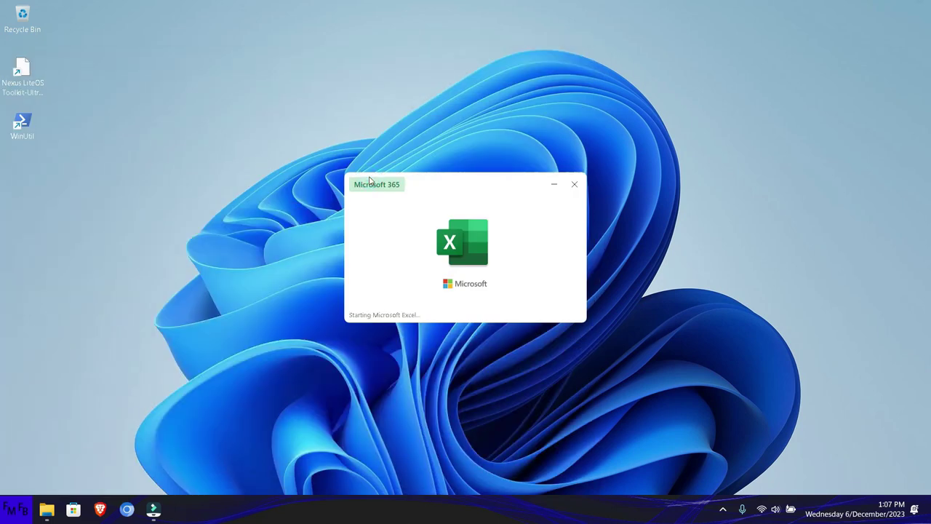
- Create a blank workbook with header 'date' in A1 and 'currency' in B1
key(Return)
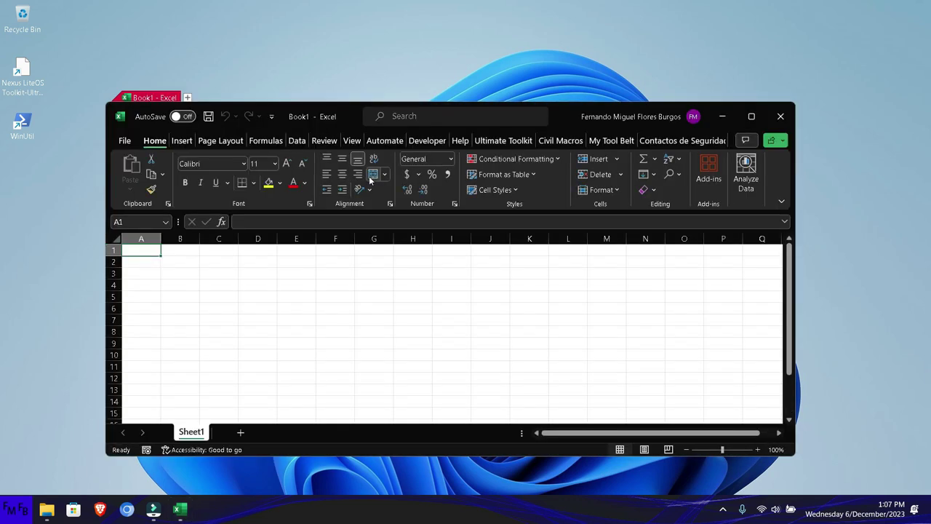
text(date)
key(Tab)
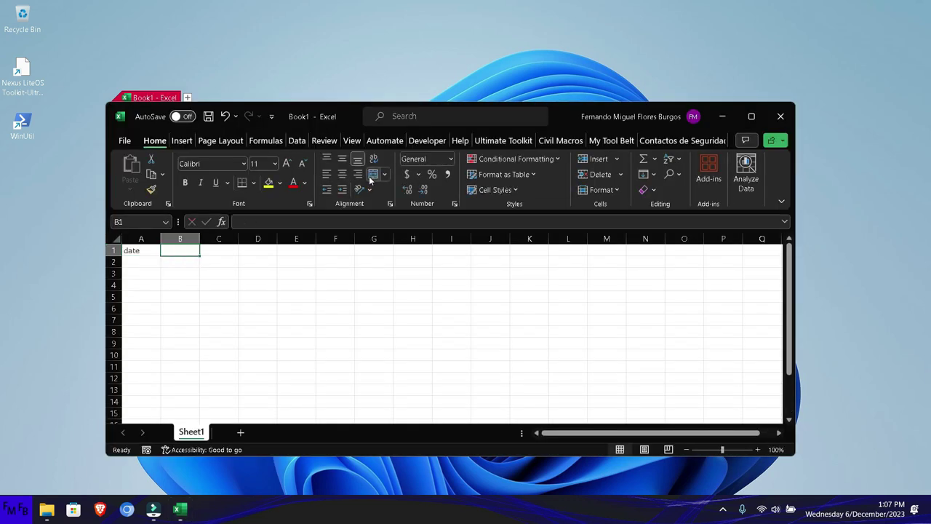
text(cur)
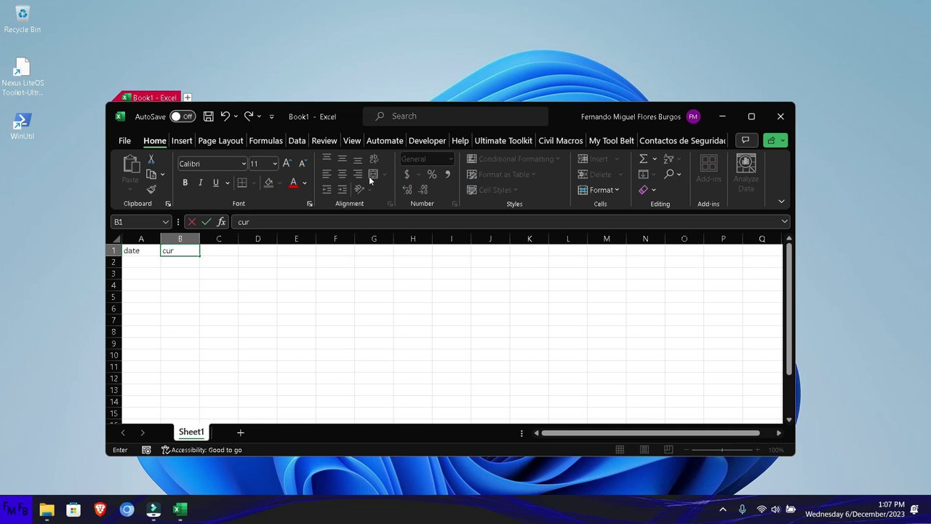
text(rency)
key(Return)
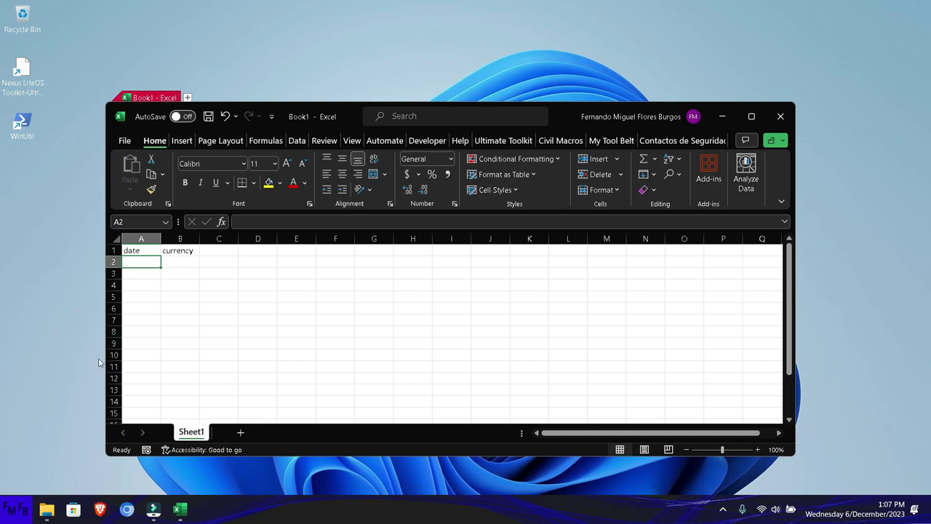
- Expand the pinned apps group in the Start menu to launch Power BI Desktop
click(16, 514)
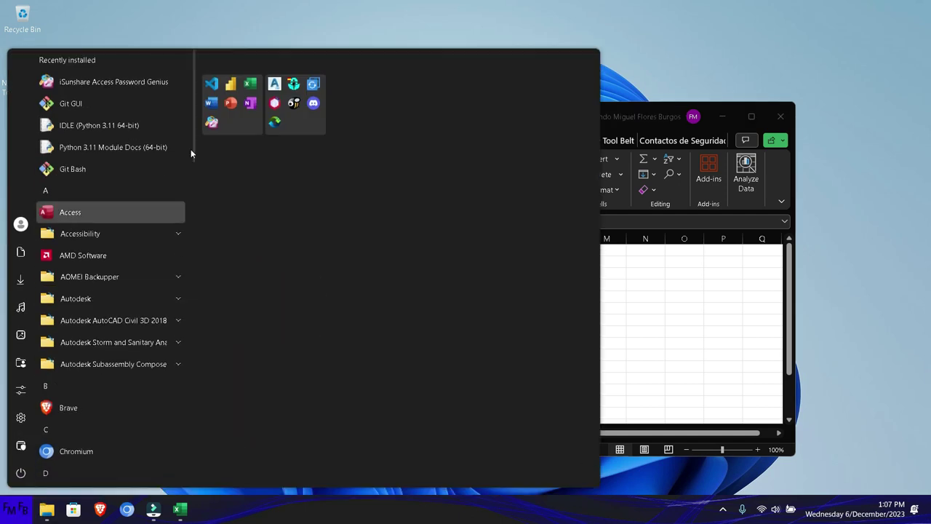
click(232, 114)
key(Escape)
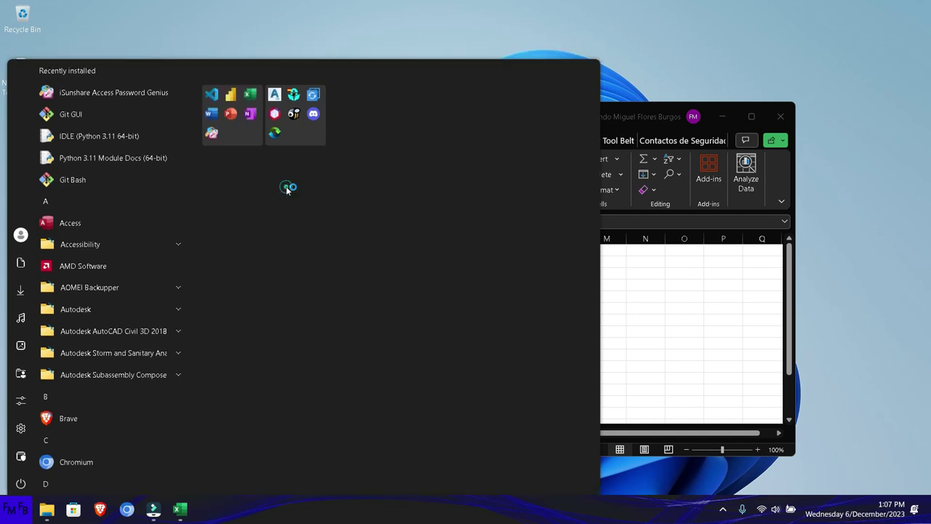
key(Escape)
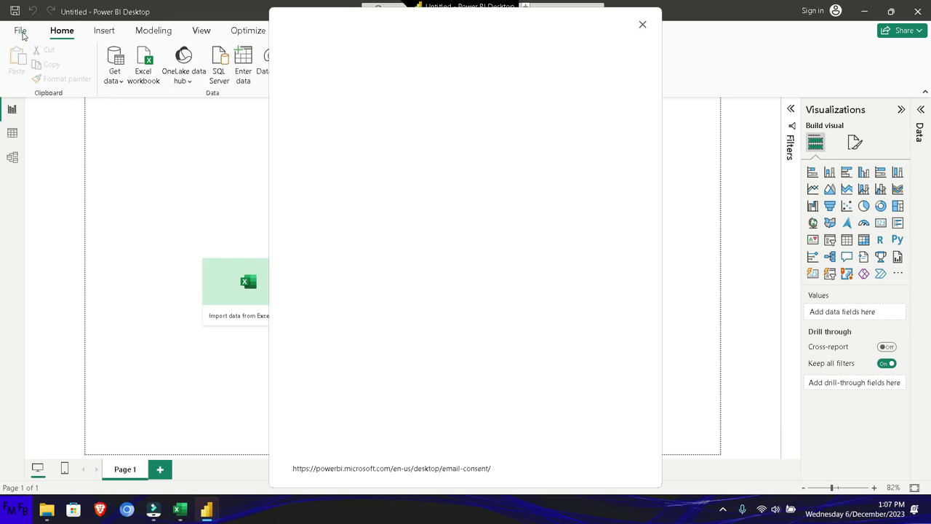
- Disable column type and header detection in the current file's Data Load options
click(20, 32)
click(16, 33)
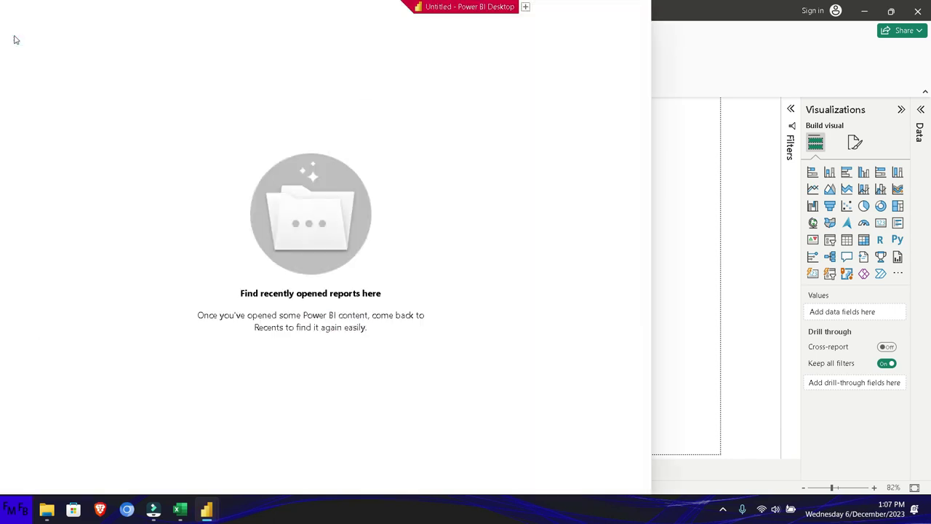
click(58, 243)
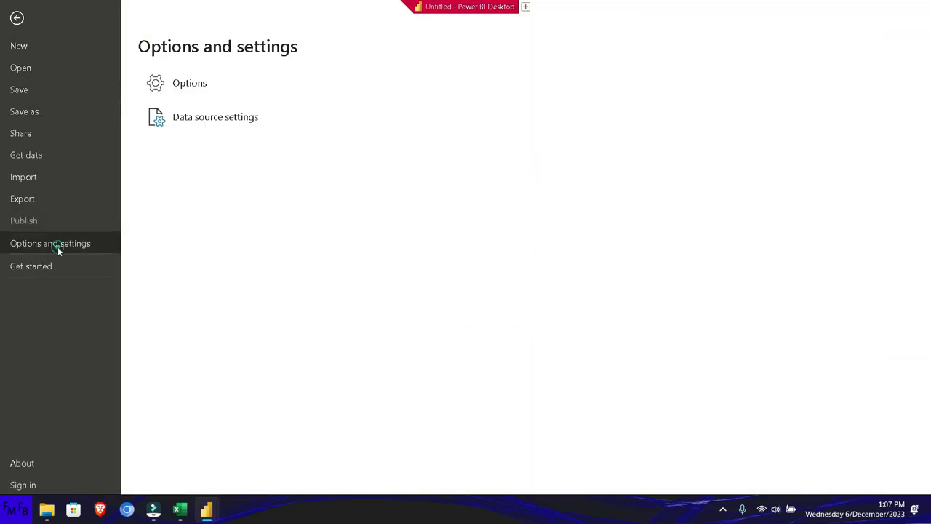
click(195, 85)
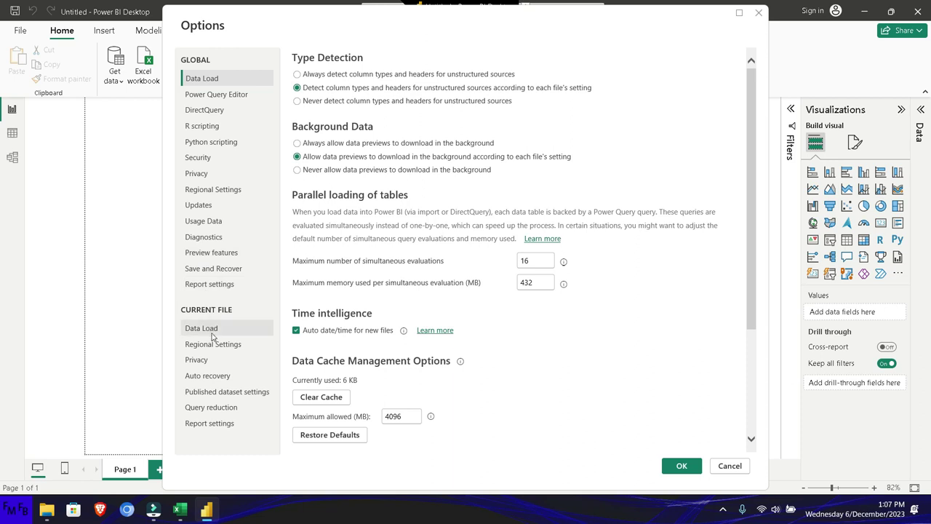
click(212, 333)
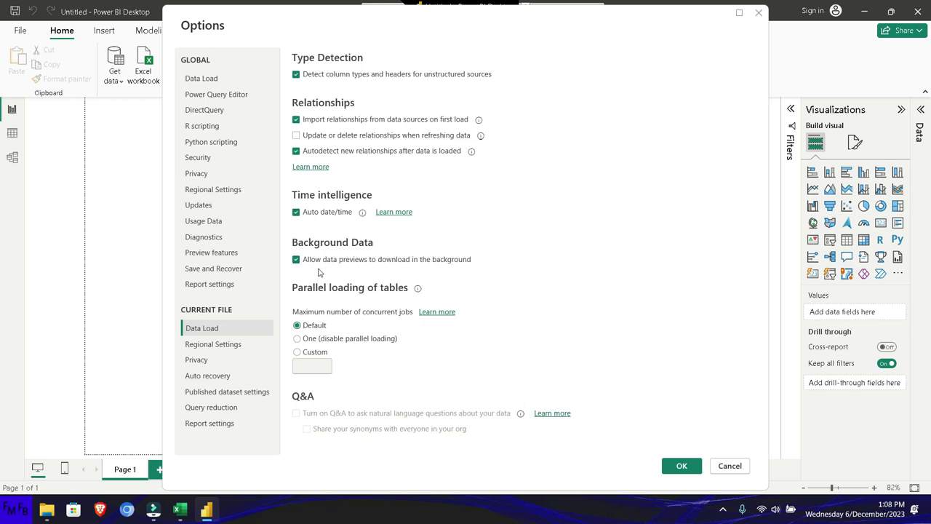
click(296, 75)
click(684, 468)
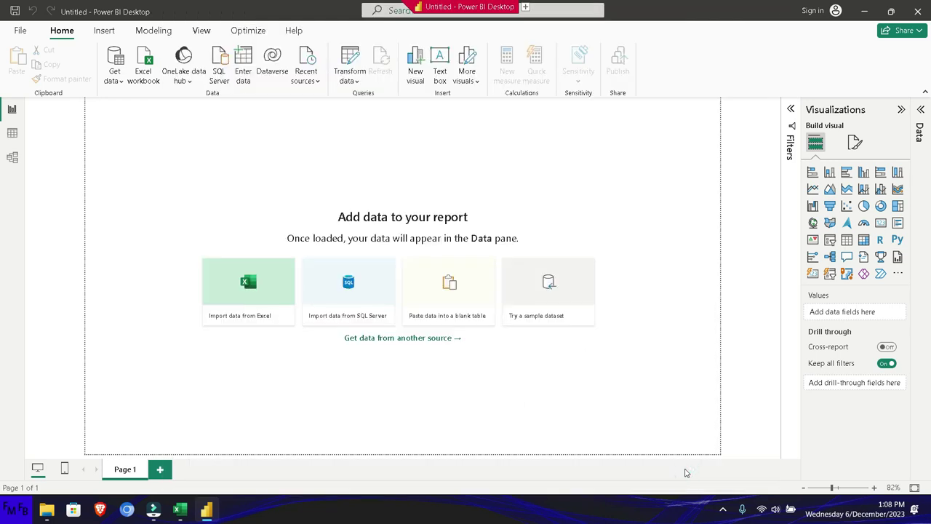
- Enter the dates 12-31-2023 and 11-25-2022 in A2:A3 of the Excel workbook
key(alt+Tab)
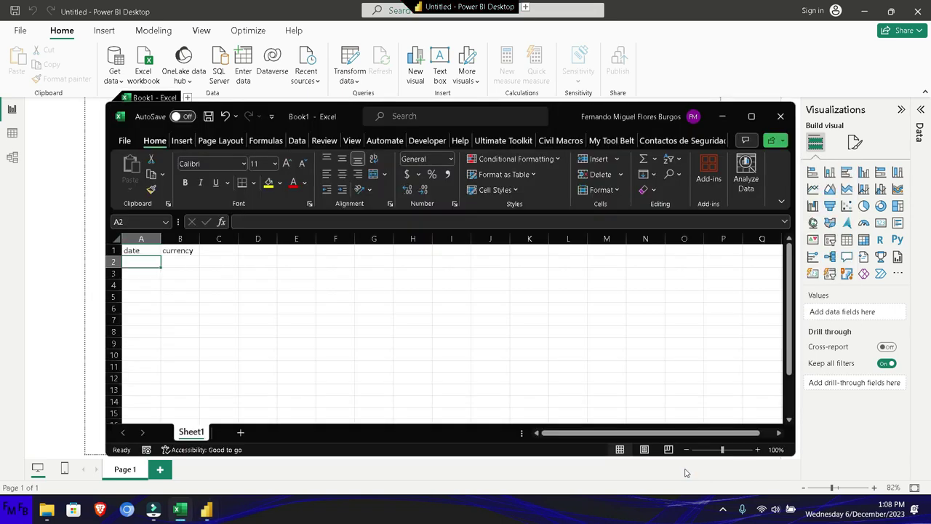
text(12-31)
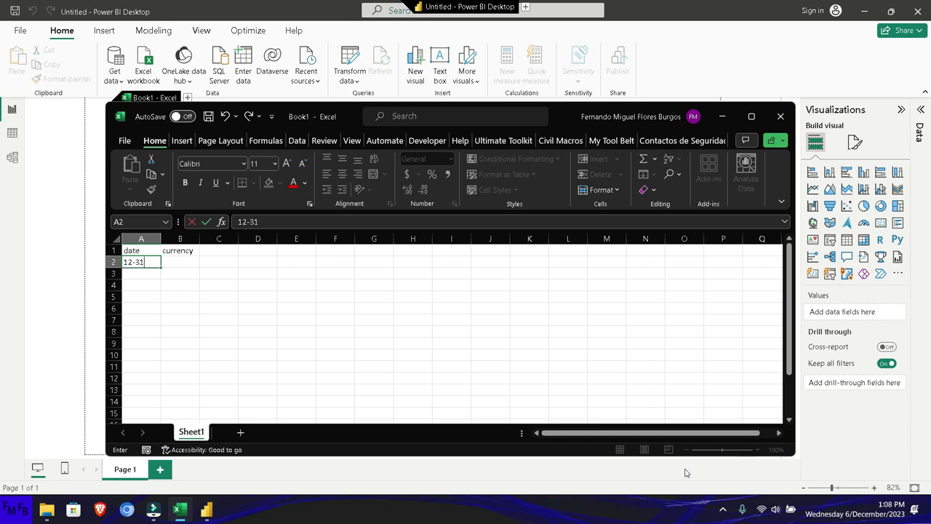
text(-2023)
key(Return)
text(11-25)
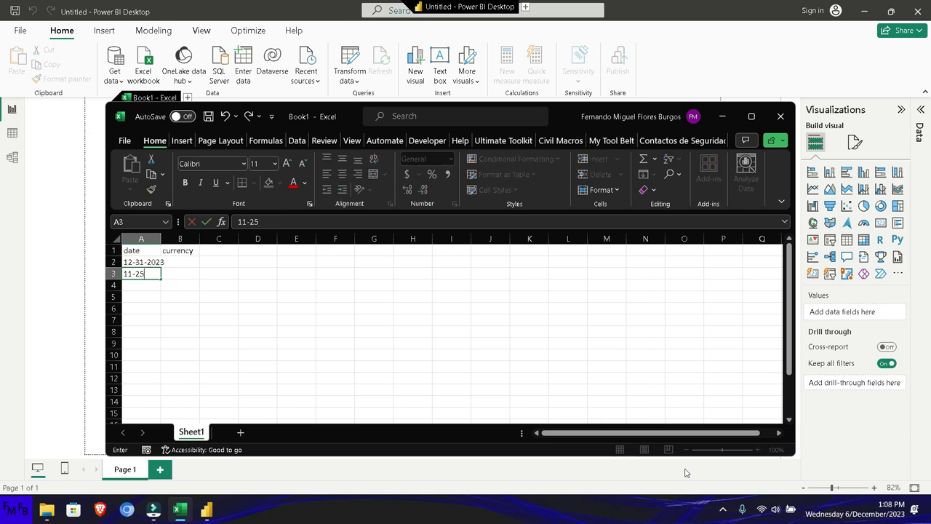
text(-2)
key(Tab)
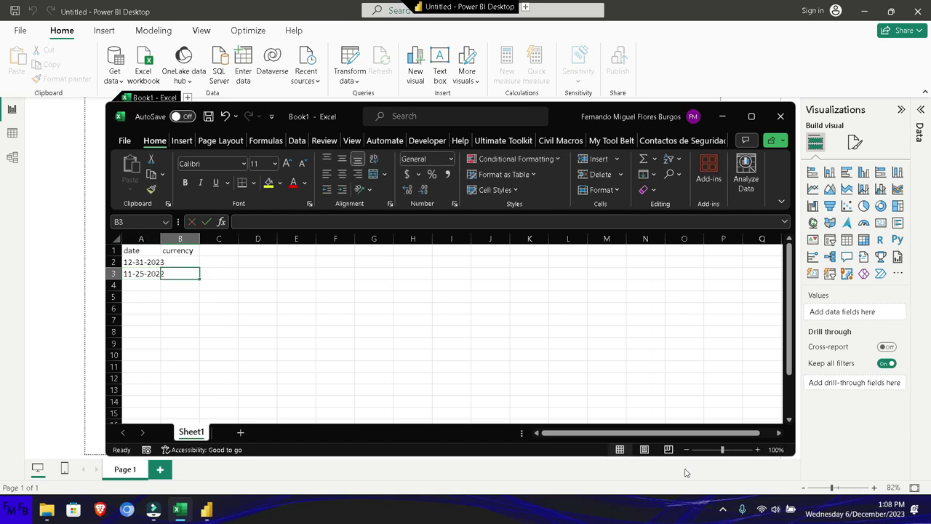
- Enter currency values 1.1516 and 2.3625 in B2:B3, then show the Open page
key(Up)
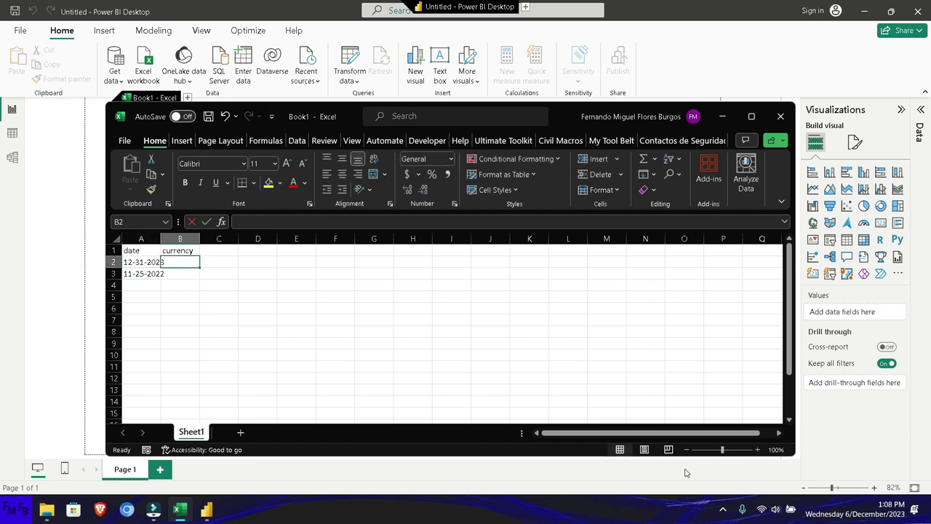
text(1.1)
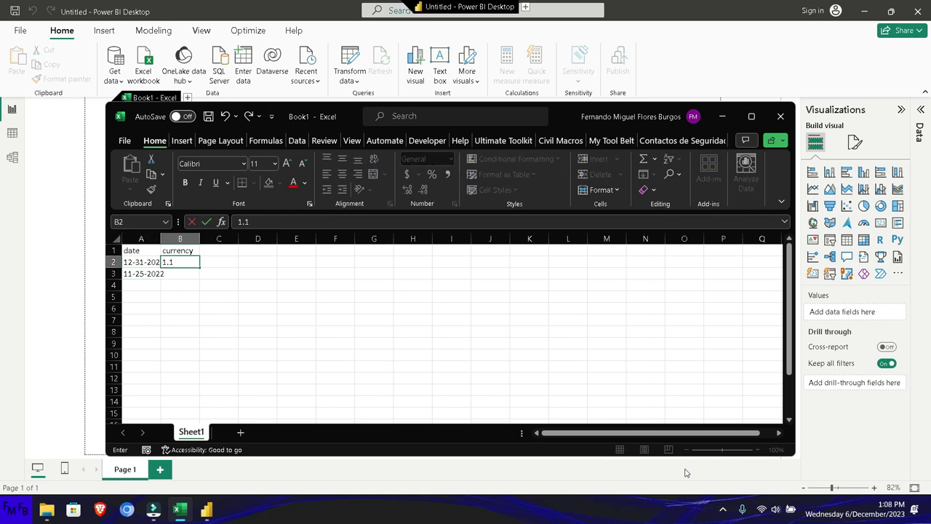
text(516)
key(Return)
text(2.3625)
key(Return)
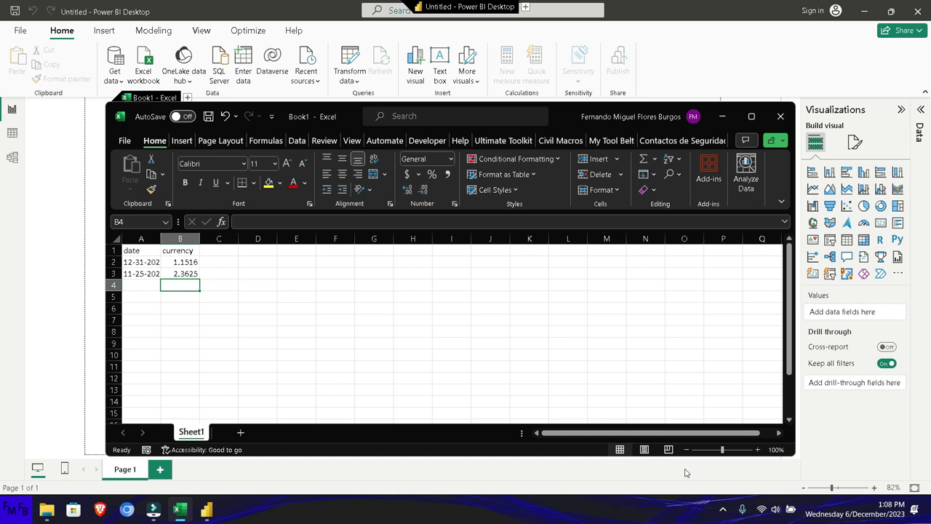
key(ctrl+o)
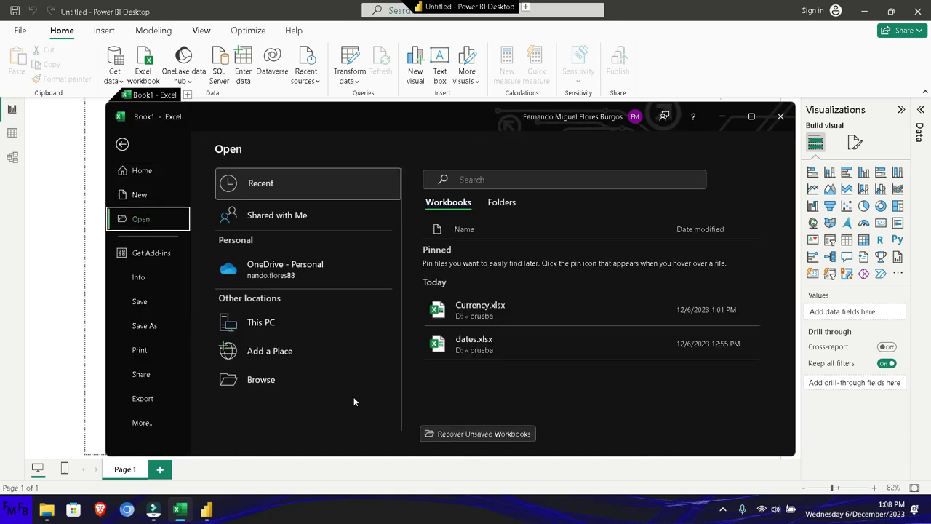
- Save the workbook into Local Disk (D:)\prueba under the name 'tipo de datos'
click(146, 329)
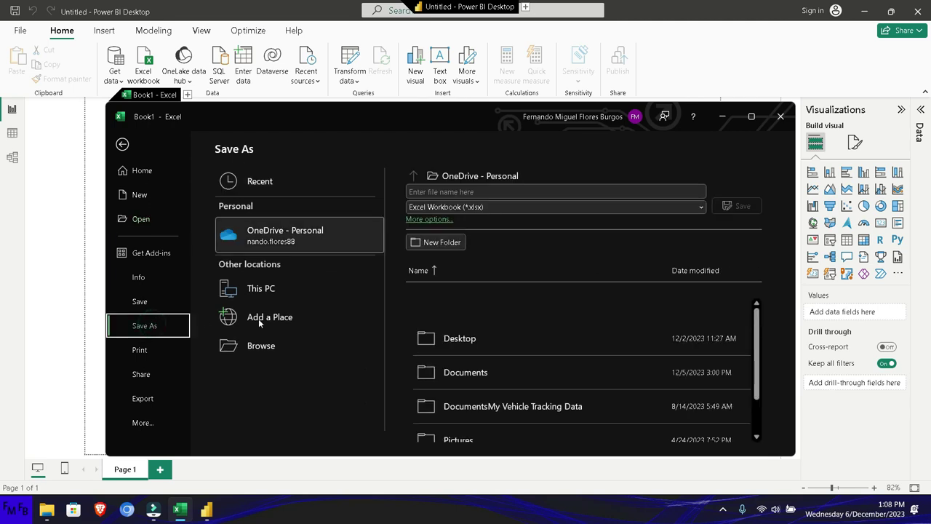
click(280, 338)
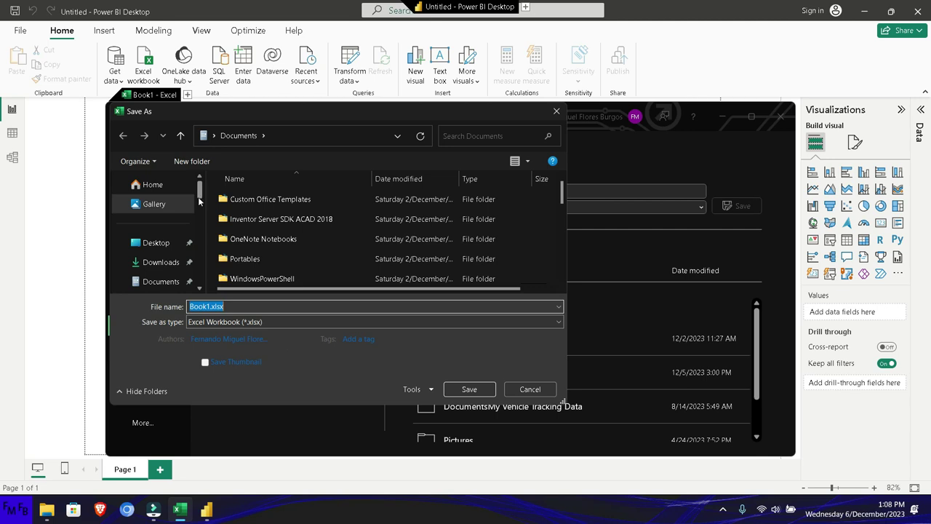
drag(200, 195, 205, 285)
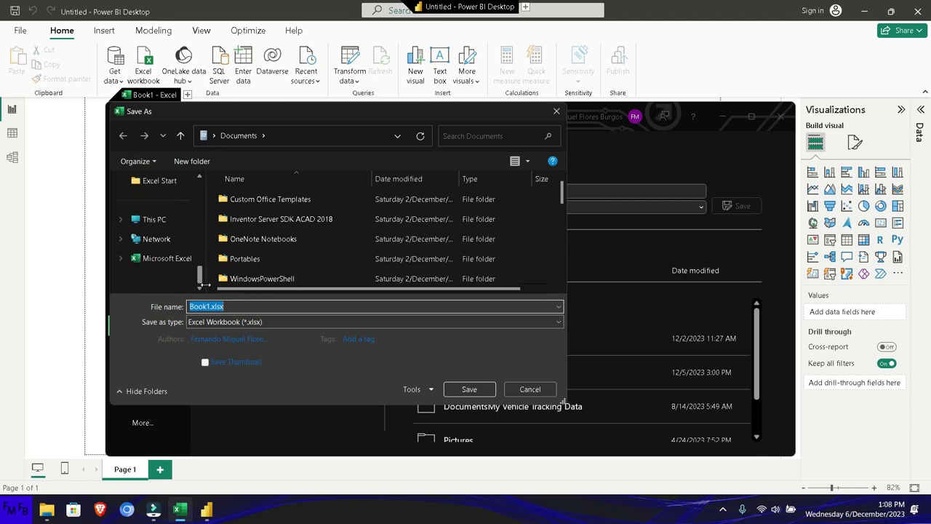
click(154, 219)
double_click(393, 216)
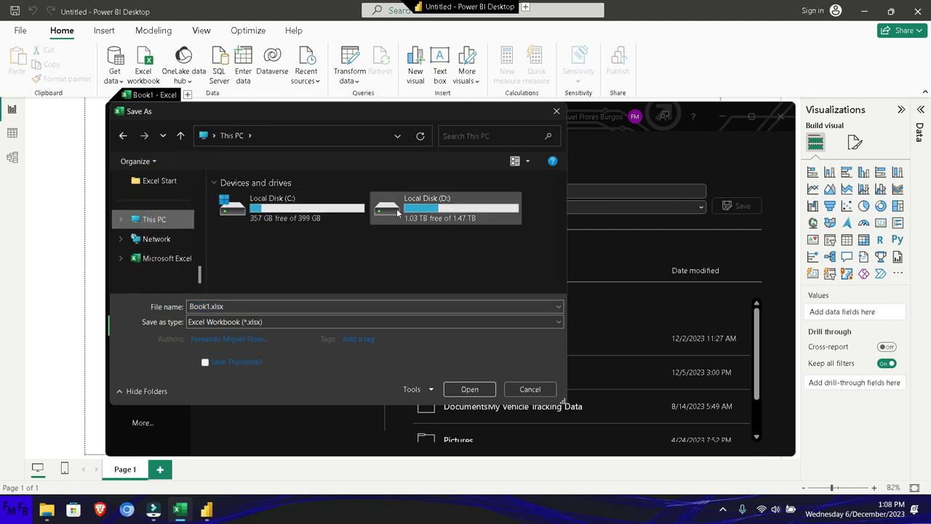
click(328, 241)
key(Down)
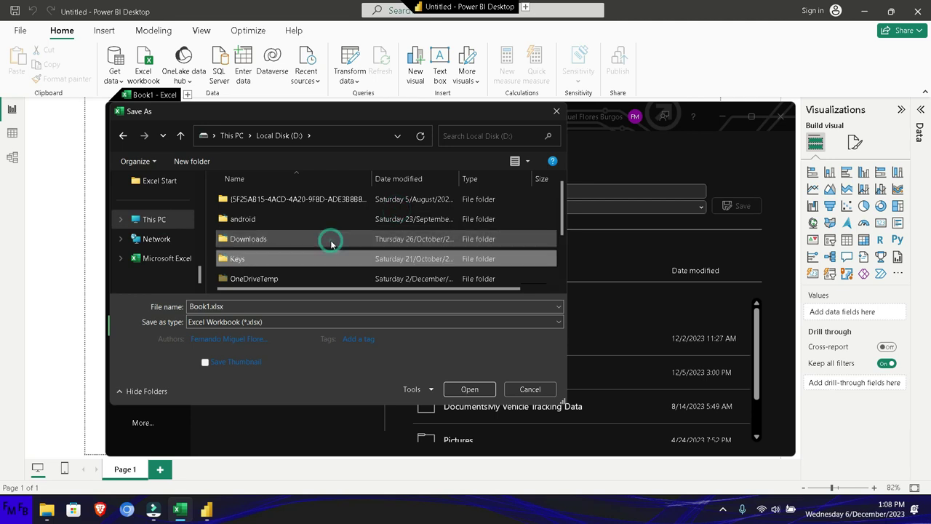
key(Down)
key(Down)
key(Down)
key(Return)
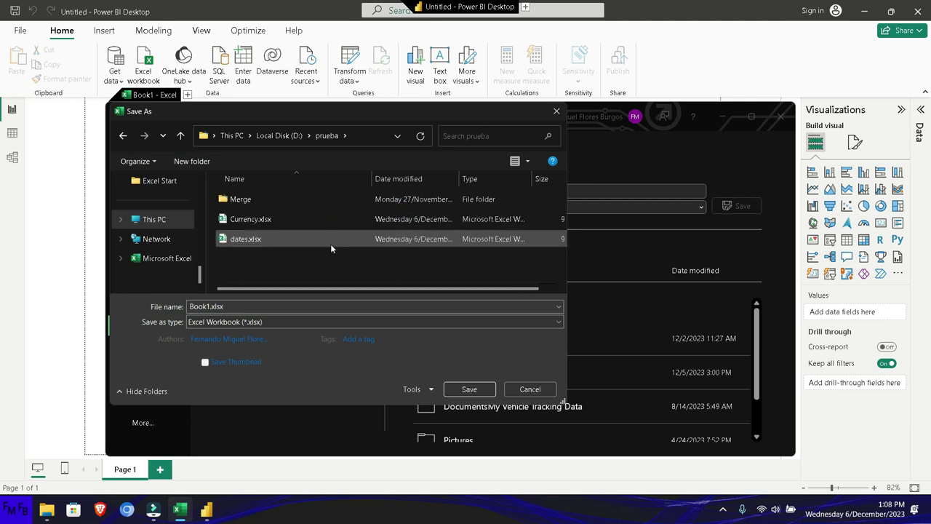
click(317, 309)
text(tipo de datos)
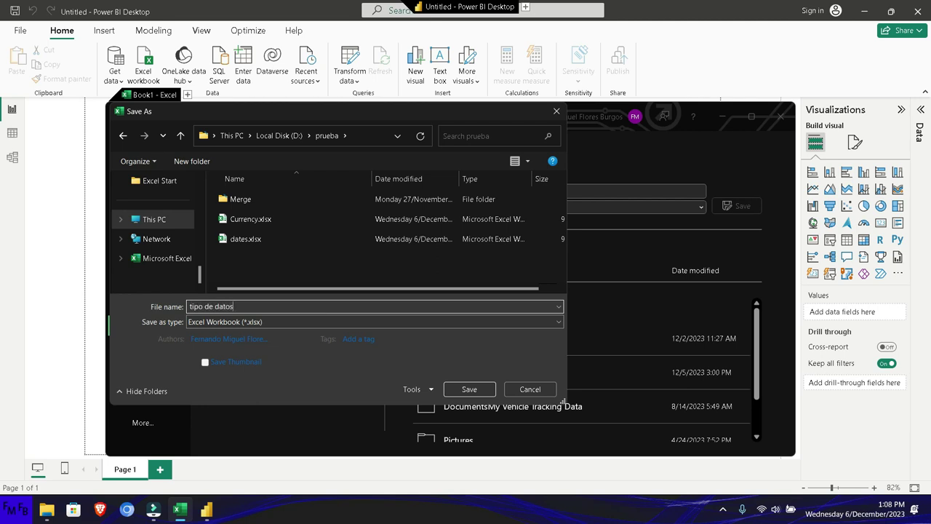
key(Return)
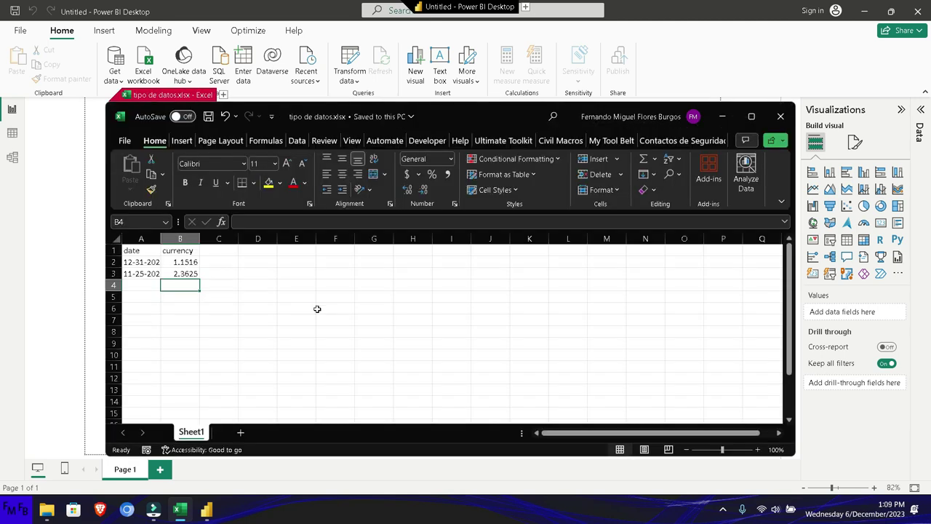
- Close Excel and import Sheet1 of tipo de datos.xlsx into the Power Query Editor
key(alt+F4)
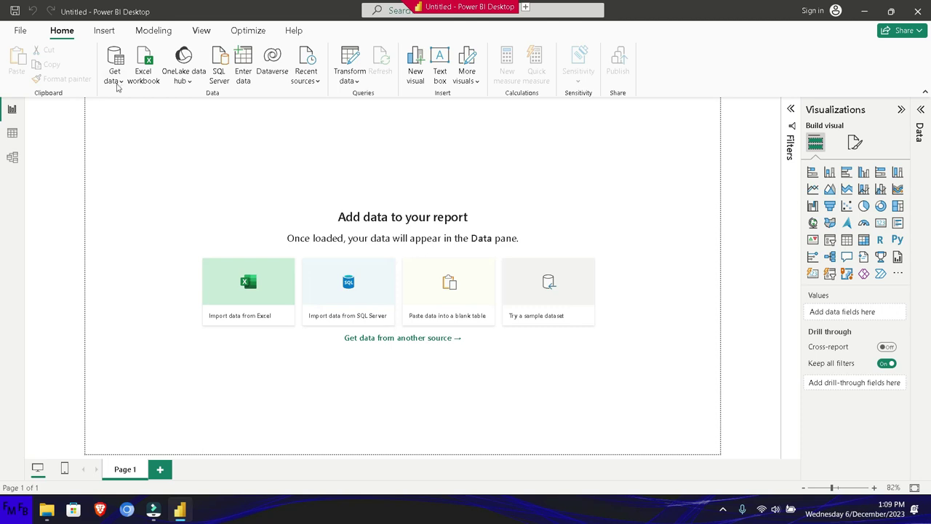
click(116, 81)
click(133, 126)
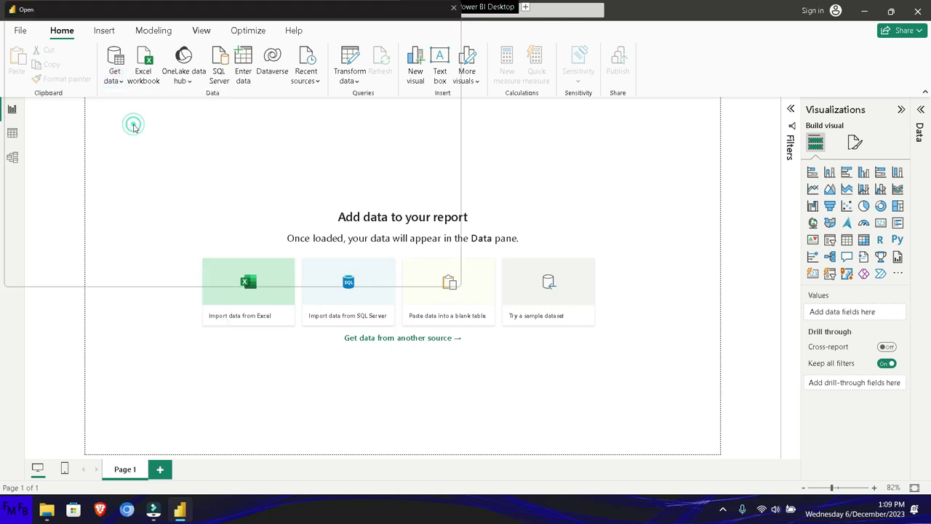
double_click(161, 156)
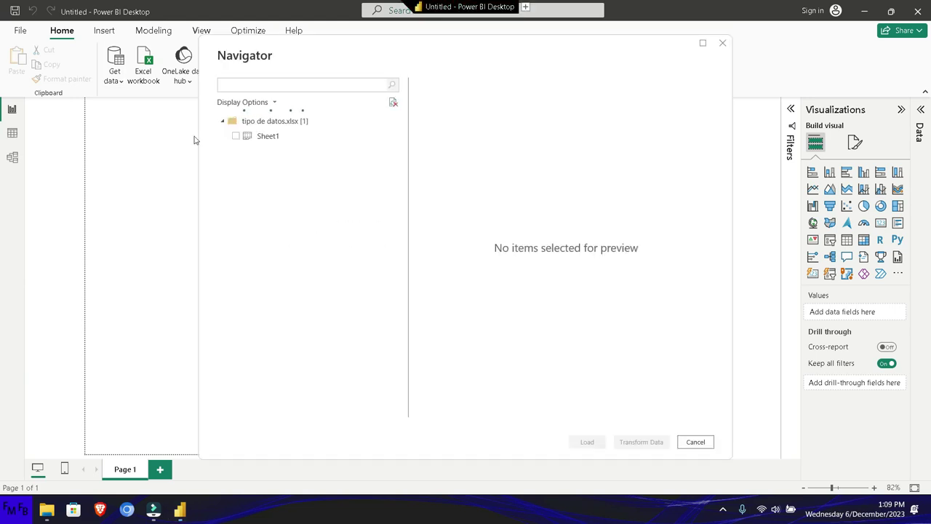
click(235, 136)
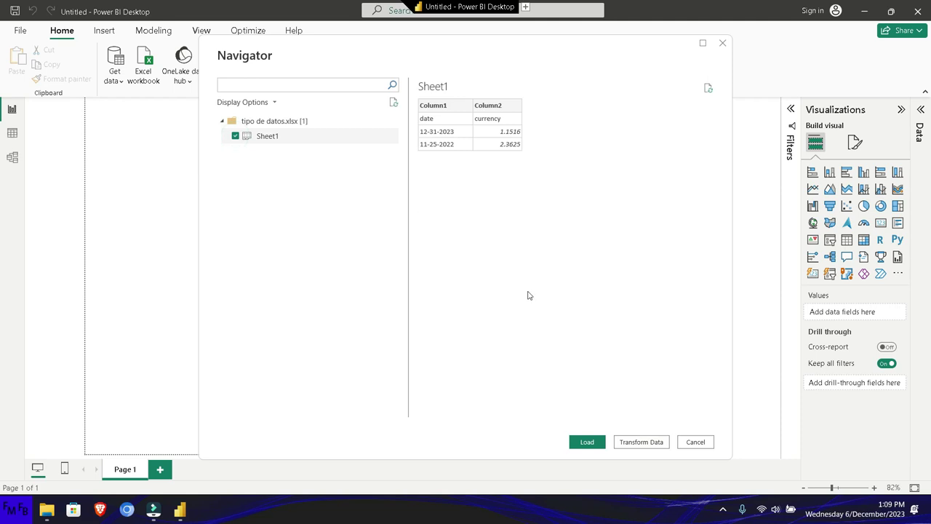
click(644, 441)
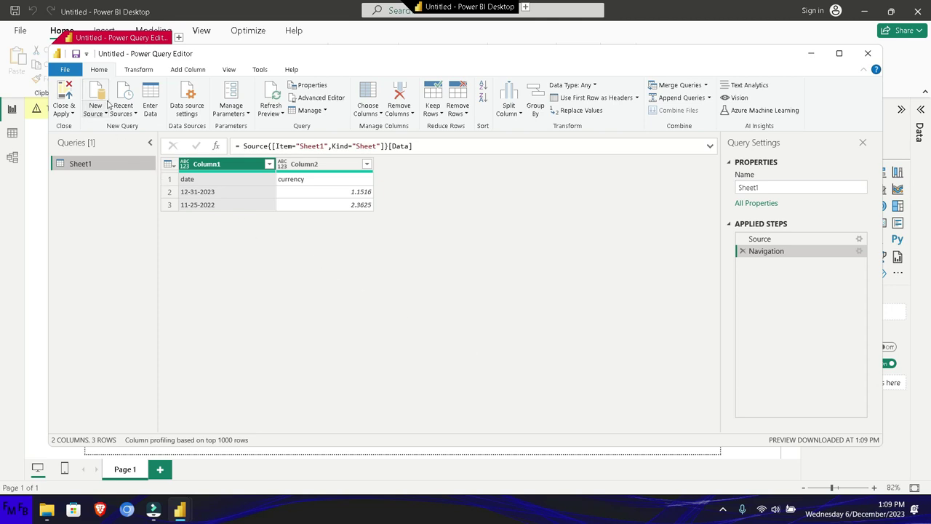
- Run Detect Data Type on the Transform tab so Column1 becomes Text
click(124, 70)
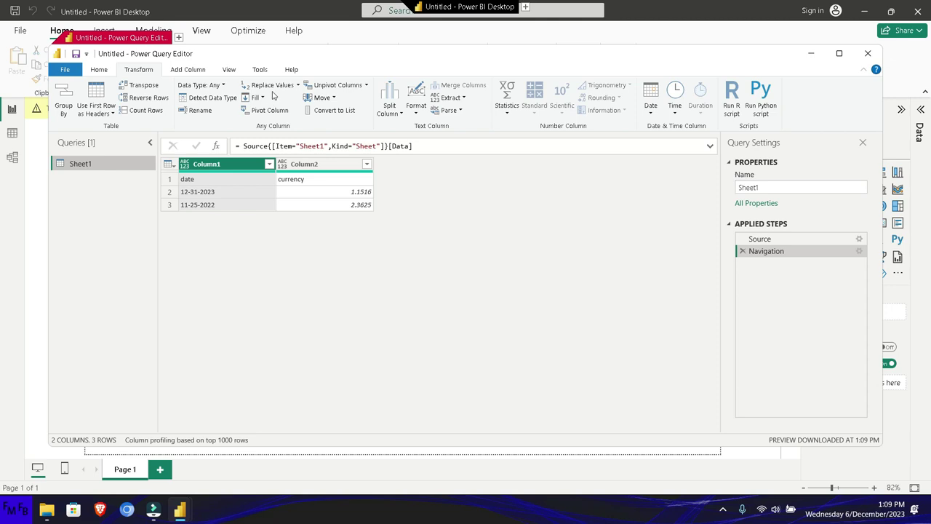
click(226, 87)
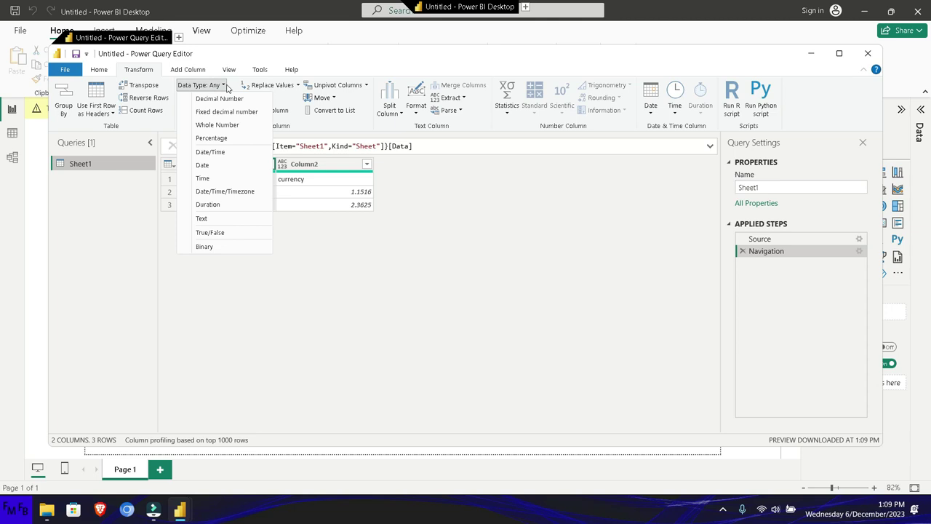
click(227, 87)
click(227, 99)
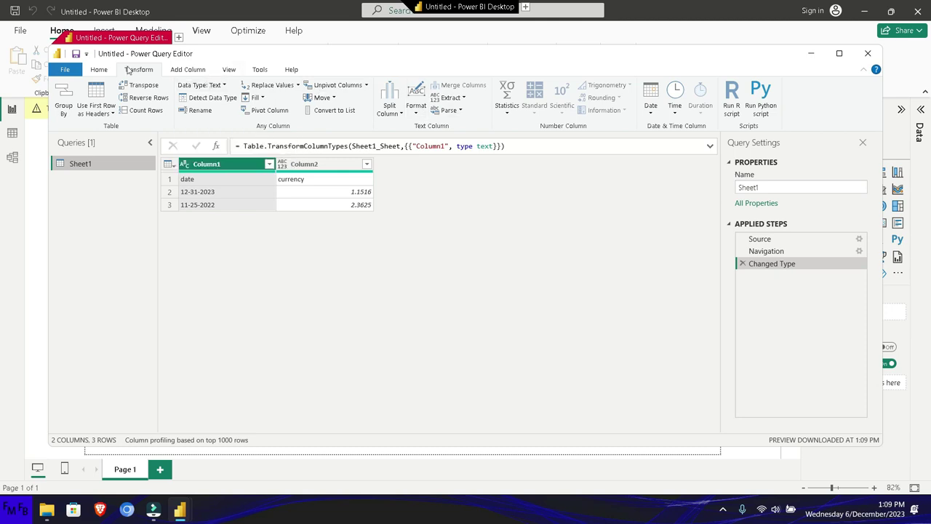
click(101, 71)
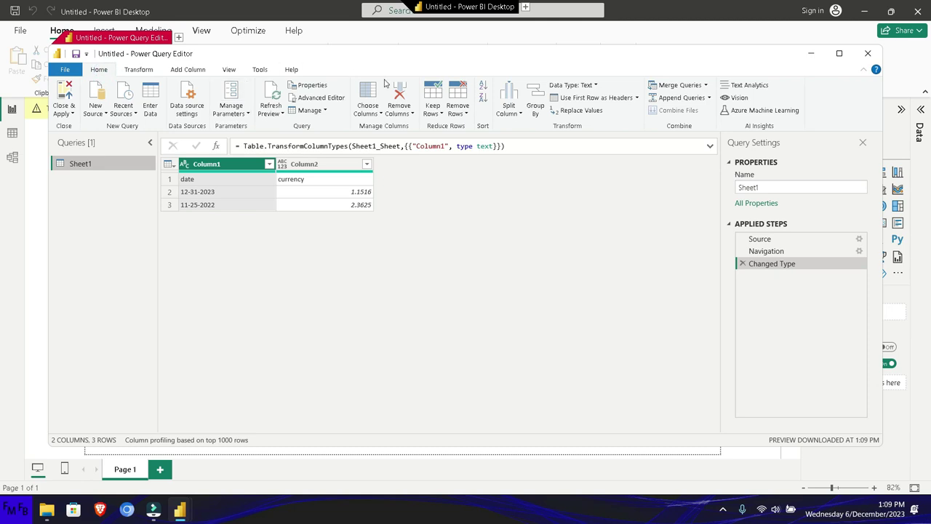
- Promote row 1 to headers 'date' and 'currency', and detect the date column as Date
click(593, 99)
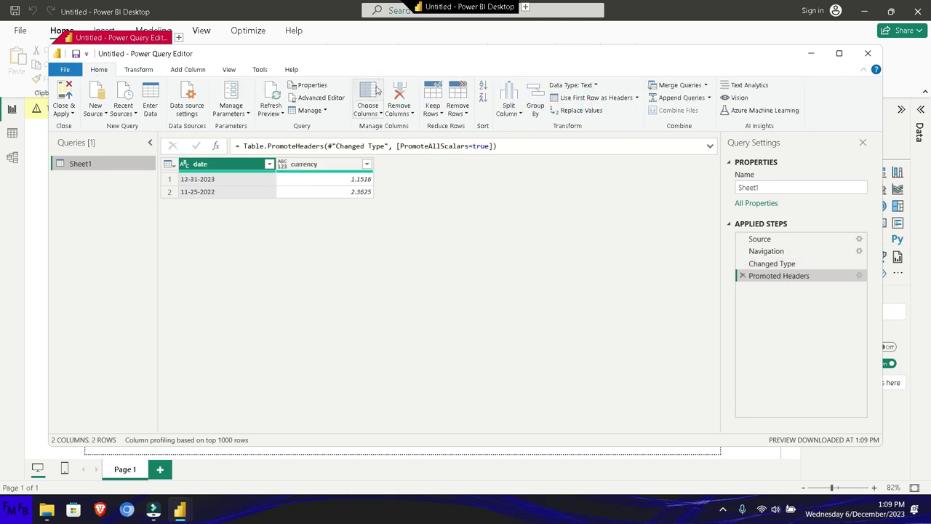
click(145, 73)
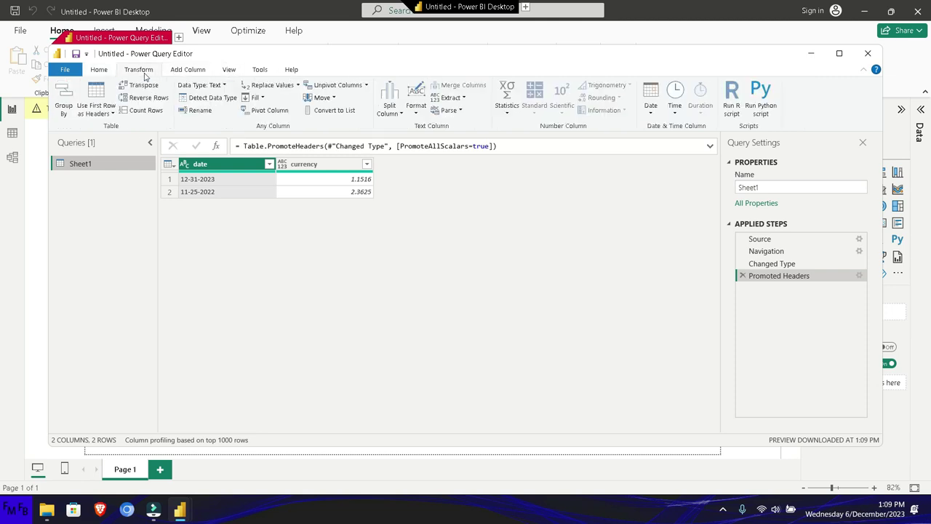
click(198, 100)
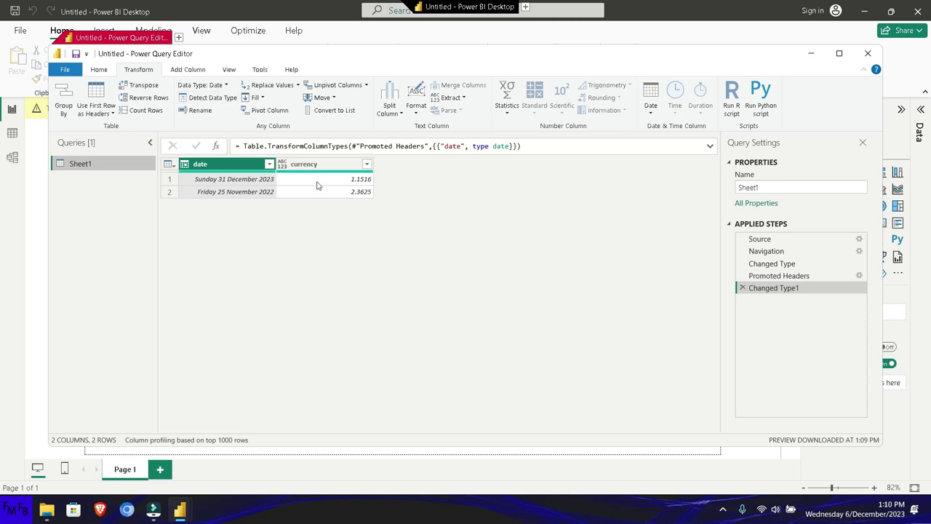
click(722, 508)
right_click(698, 473)
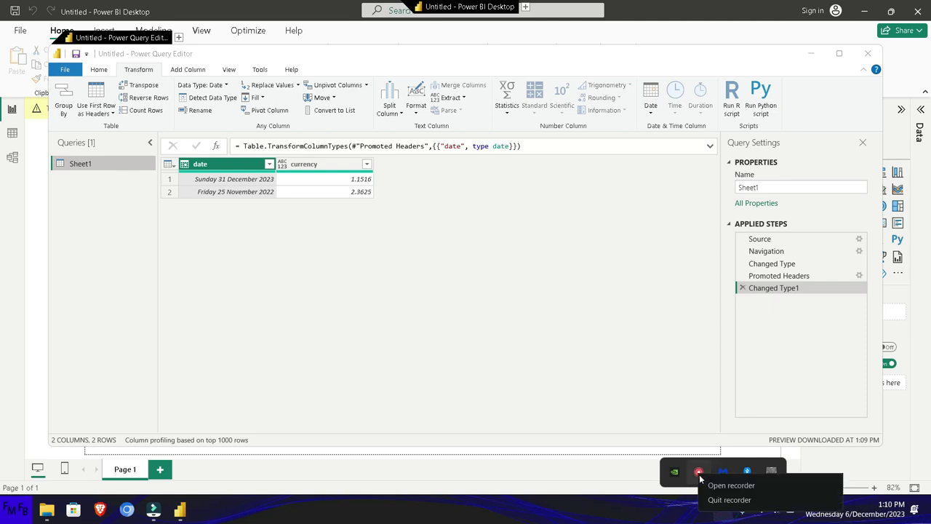